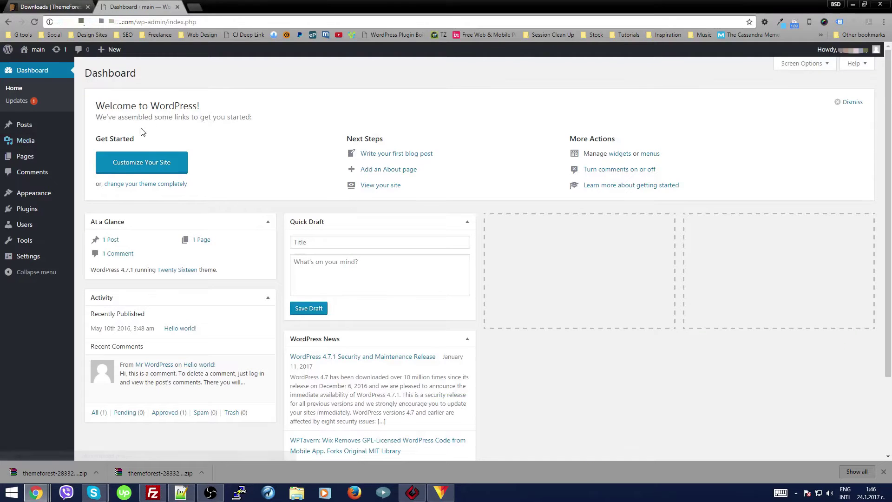
Open the form for uploading a new theme and start choosing its zip file
{"action": "mouse_move", "coordinate": [48, 197]}
{"action": "left_click", "coordinate": [99, 196]}
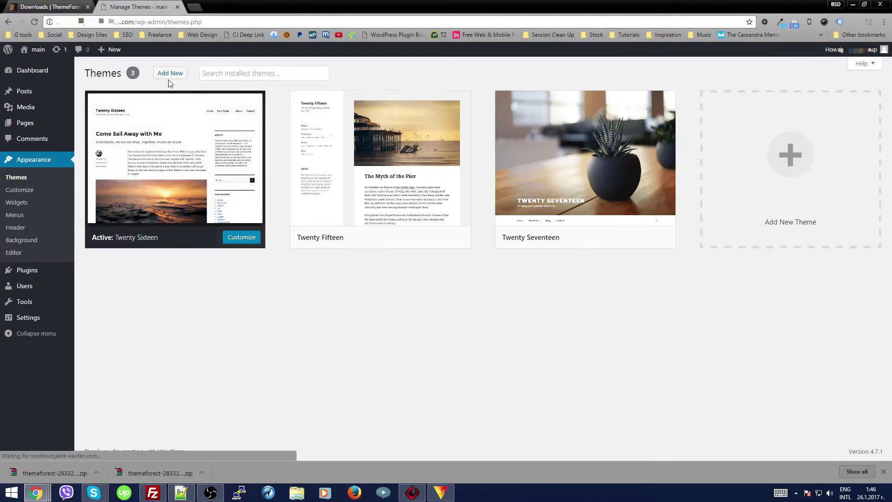
{"action": "left_click", "coordinate": [169, 73]}
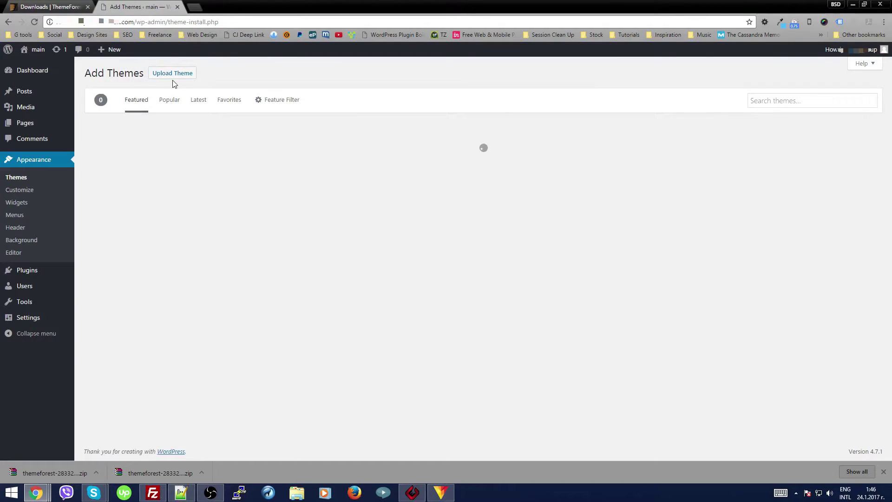
{"action": "left_click", "coordinate": [175, 77]}
{"action": "left_click", "coordinate": [412, 158]}
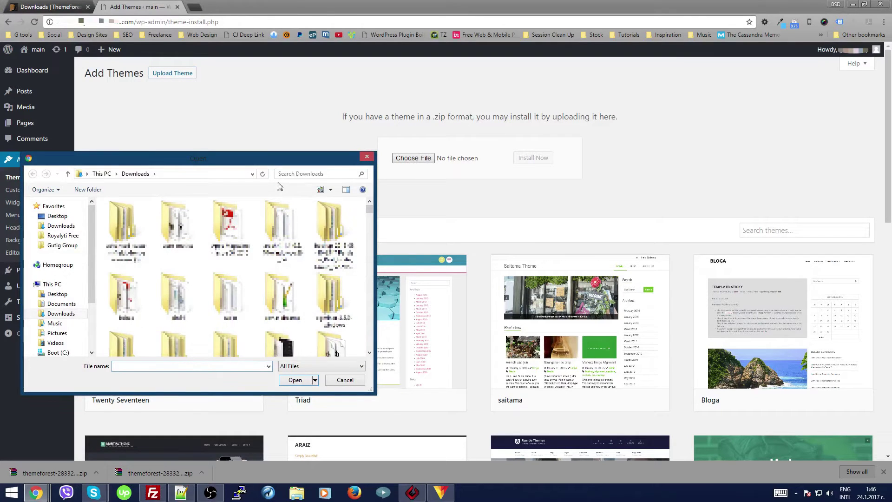
{"action": "type", "text": "ava"}
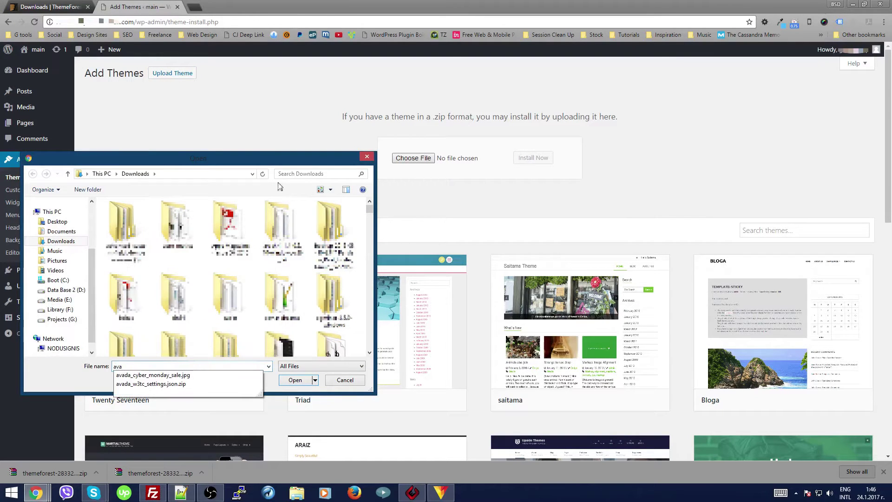
{"action": "type", "text": "d"}
{"action": "key", "text": "BackSpace"}
{"action": "key", "text": "BackSpace"}
{"action": "key", "text": "BackSpace"}
{"action": "key", "text": "BackSpace"}
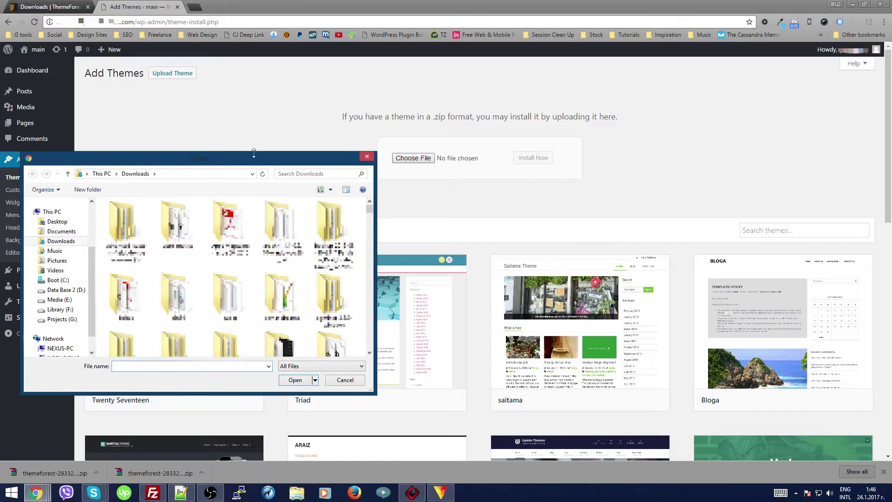
Choose themeforest-2833226-avada-responsive-multipurpose-theme-wordpress-theme.zip from the Downloads folder as the theme to upload
{"action": "type", "text": "the"}
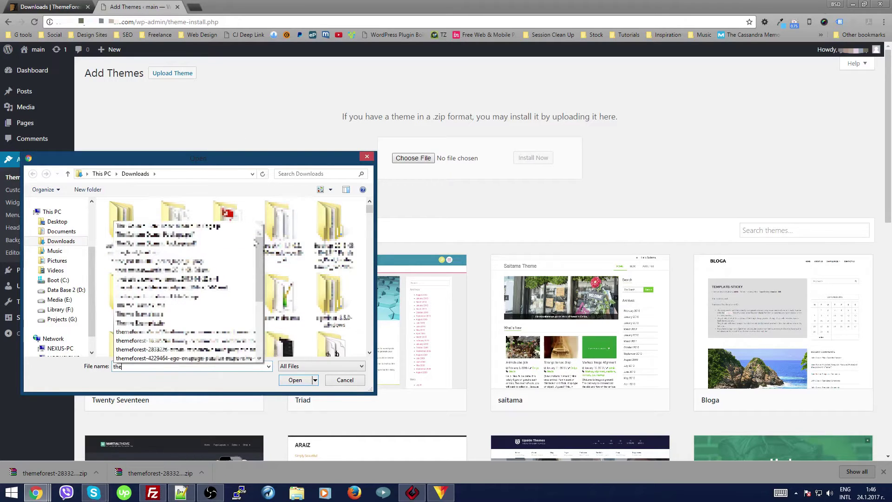
{"action": "key", "text": "Down"}
{"action": "key", "text": "Down"}
{"action": "key", "text": "Down"}
{"action": "key", "text": "Down"}
{"action": "key", "text": "Down"}
{"action": "key", "text": "Down"}
{"action": "key", "text": "Down"}
{"action": "key", "text": "Down"}
{"action": "key", "text": "Down"}
{"action": "key", "text": "Down"}
{"action": "key", "text": "Down"}
{"action": "key", "text": "Down"}
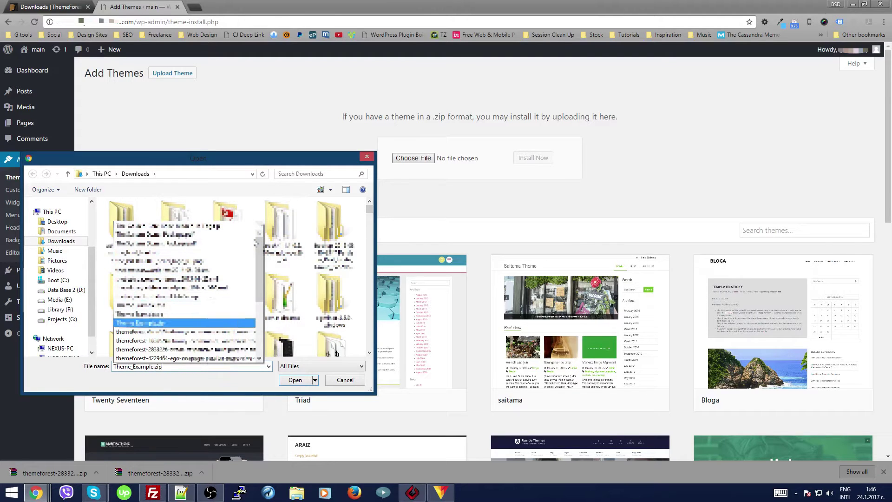
{"action": "key", "text": "Down"}
{"action": "key", "text": "Down"}
{"action": "key", "text": "Down"}
{"action": "key", "text": "Return"}
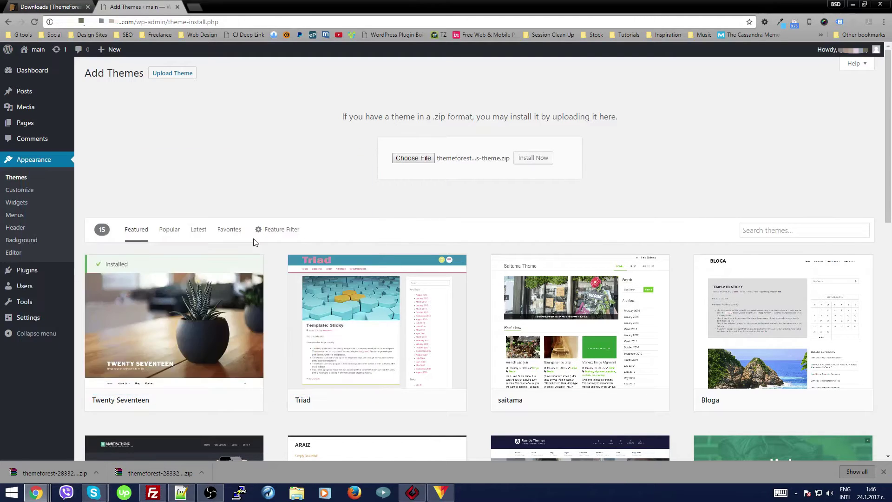
Install the uploaded Avada theme and activate it
{"action": "left_click", "coordinate": [539, 159]}
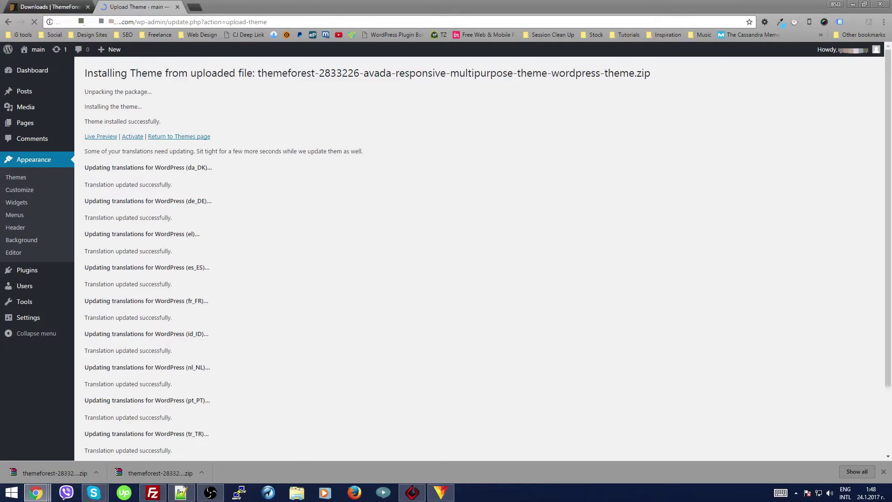
{"action": "left_click", "coordinate": [132, 137]}
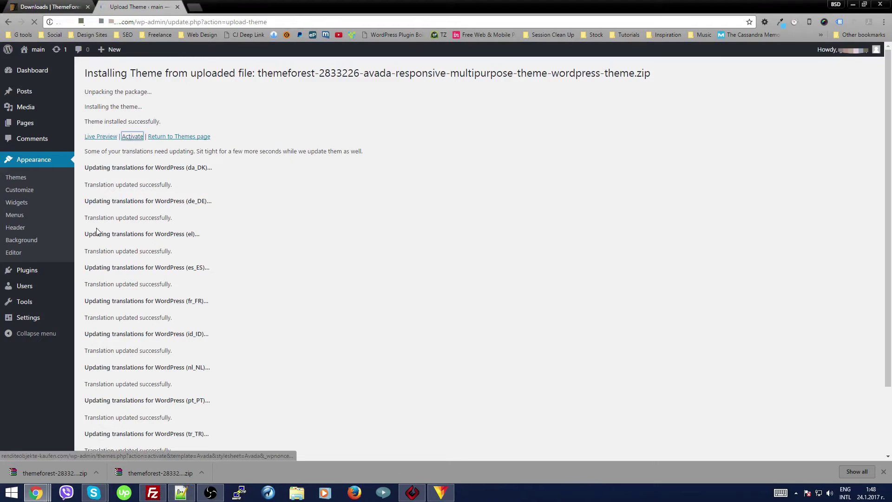
{"action": "key", "text": "alt+Tab"}
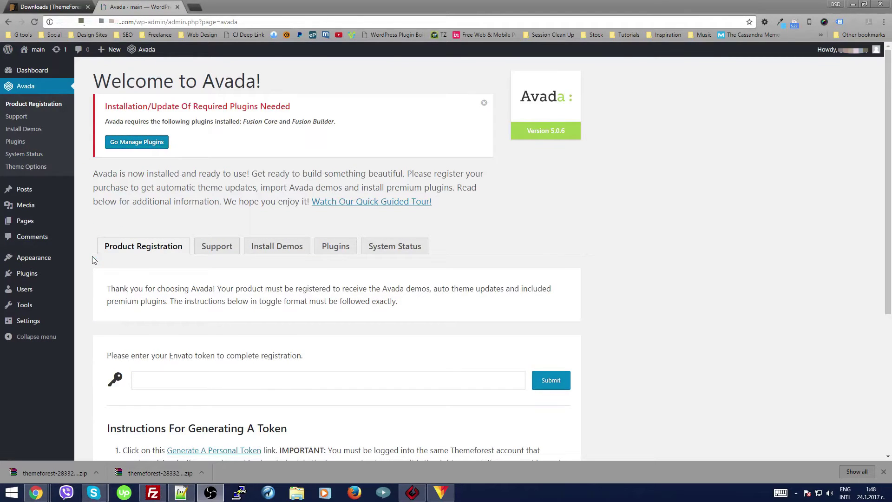
Install Avada's two required plugins, Fusion Core and Fusion Builder
{"action": "left_click", "coordinate": [157, 147]}
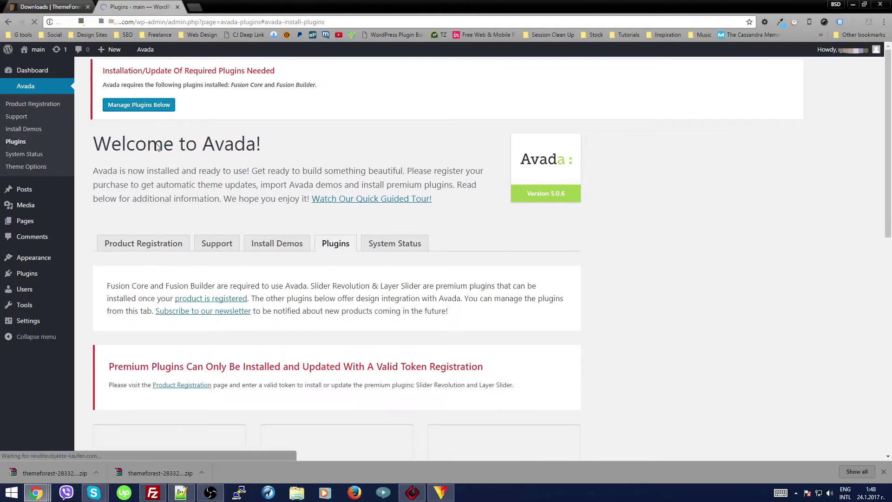
{"action": "left_click", "coordinate": [220, 168]}
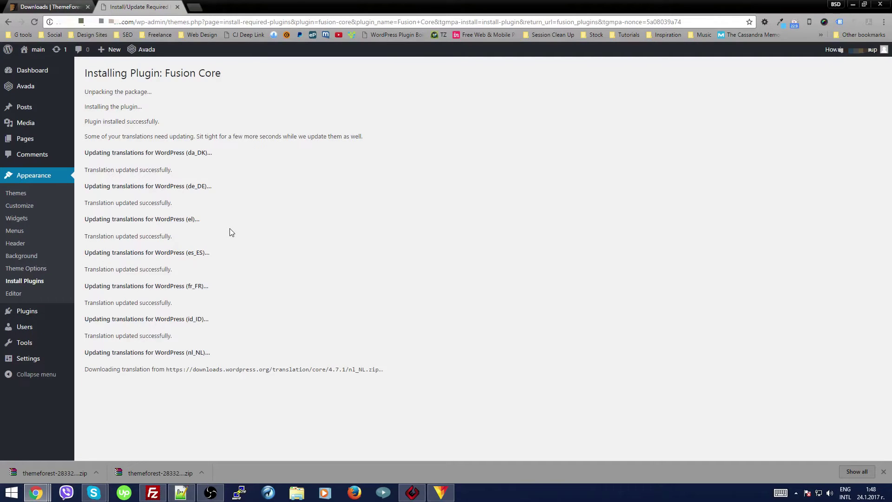
{"action": "left_click", "coordinate": [34, 280]}
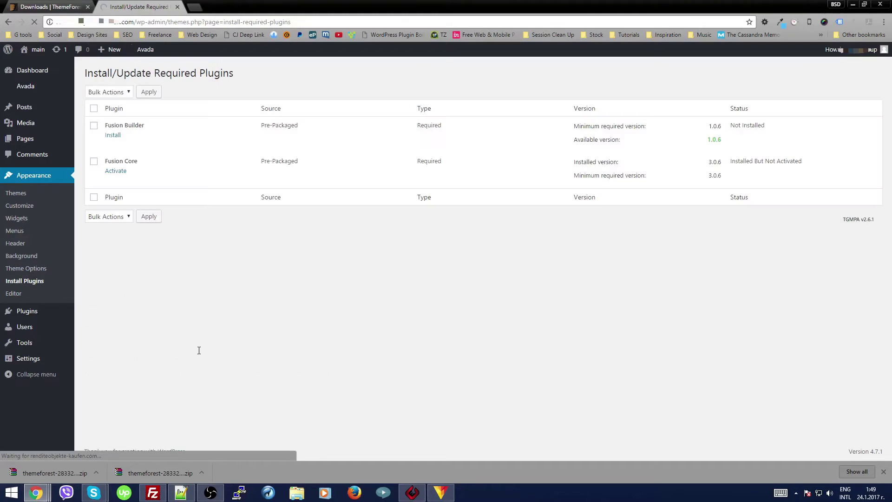
{"action": "left_click", "coordinate": [116, 138]}
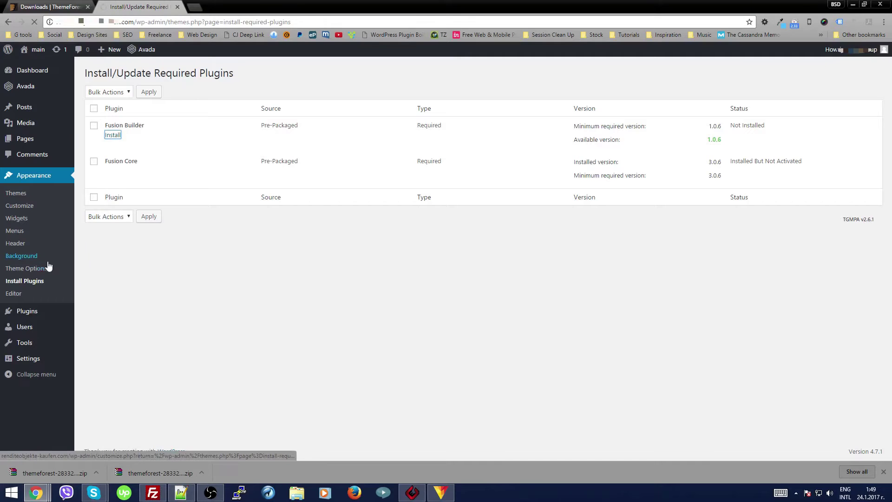
Activate the Fusion Core plugin from Avada's plugin management page
{"action": "mouse_move", "coordinate": [50, 86]}
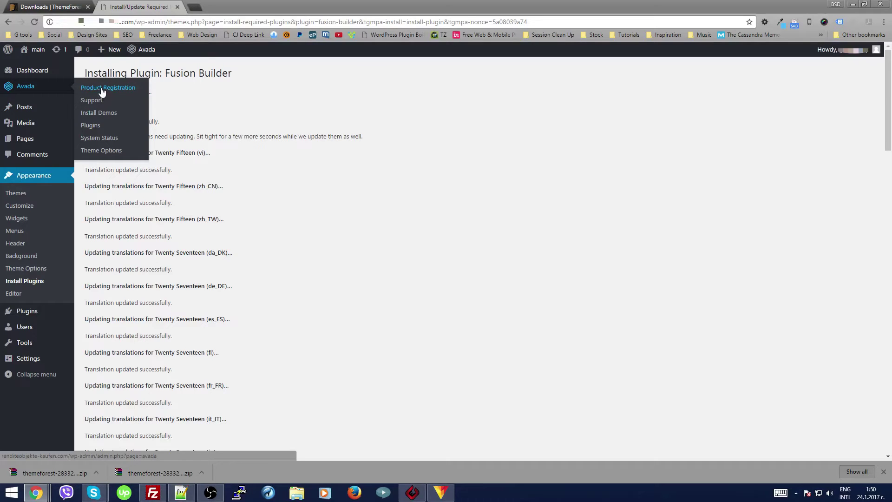
{"action": "left_click", "coordinate": [94, 126]}
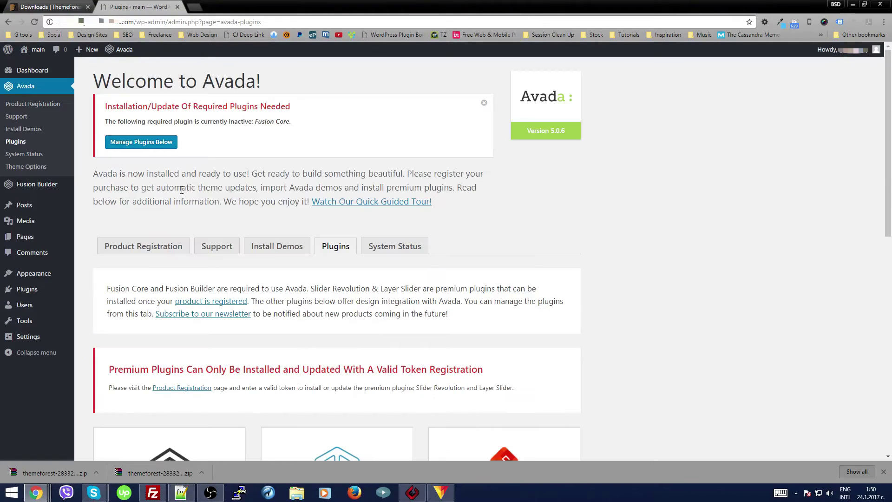
{"action": "scroll", "coordinate": [213, 199], "scroll_direction": "down", "scroll_amount": 6}
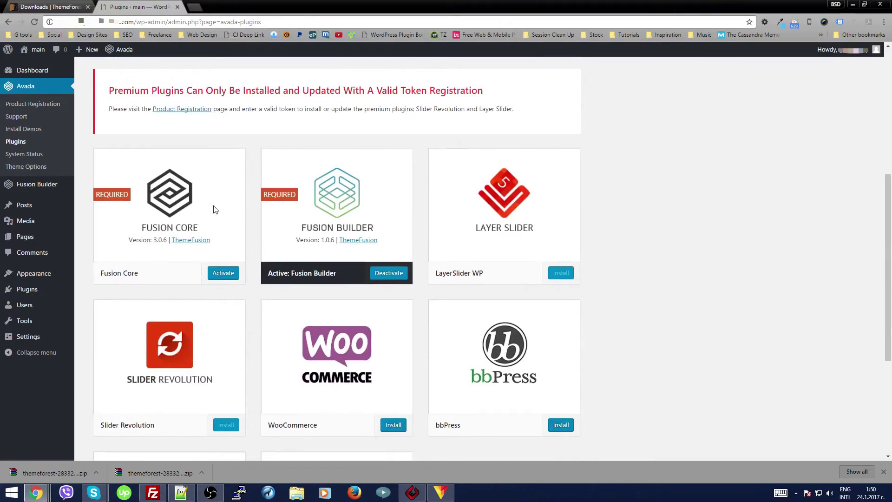
{"action": "left_click", "coordinate": [224, 273]}
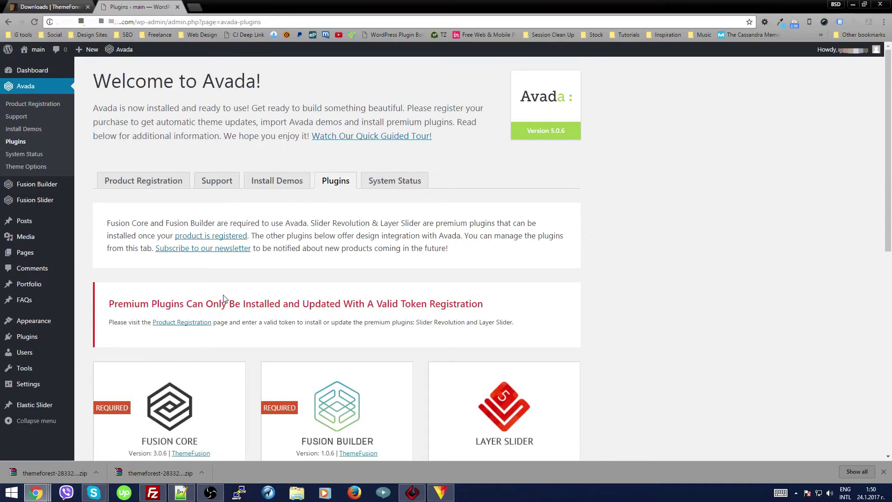
Install the Contact Form 7 plugin from Avada's plugin collection
{"action": "scroll", "coordinate": [225, 299], "scroll_direction": "down", "scroll_amount": 5}
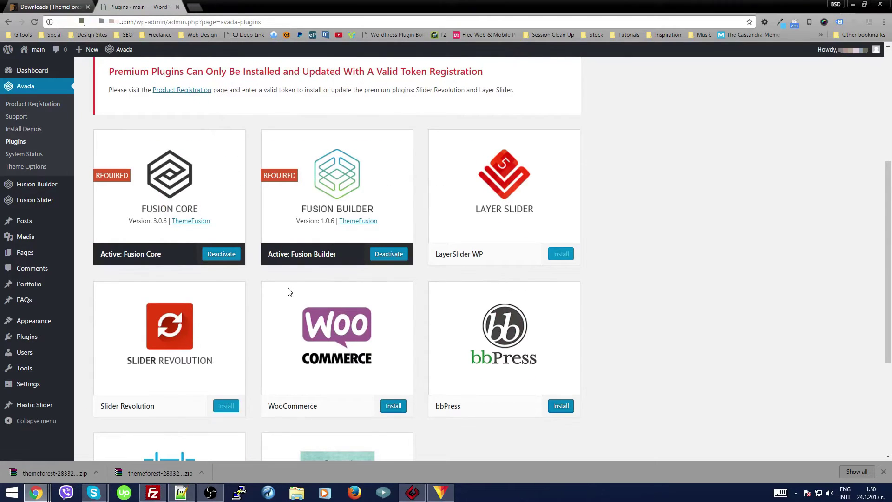
{"action": "scroll", "coordinate": [288, 292], "scroll_direction": "down", "scroll_amount": 3}
{"action": "scroll", "coordinate": [450, 316], "scroll_direction": "down", "scroll_amount": 1}
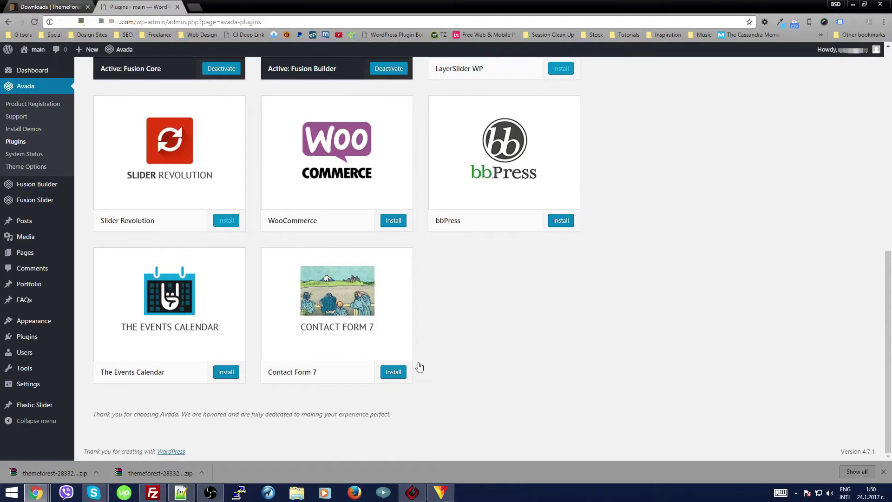
{"action": "left_click", "coordinate": [393, 372]}
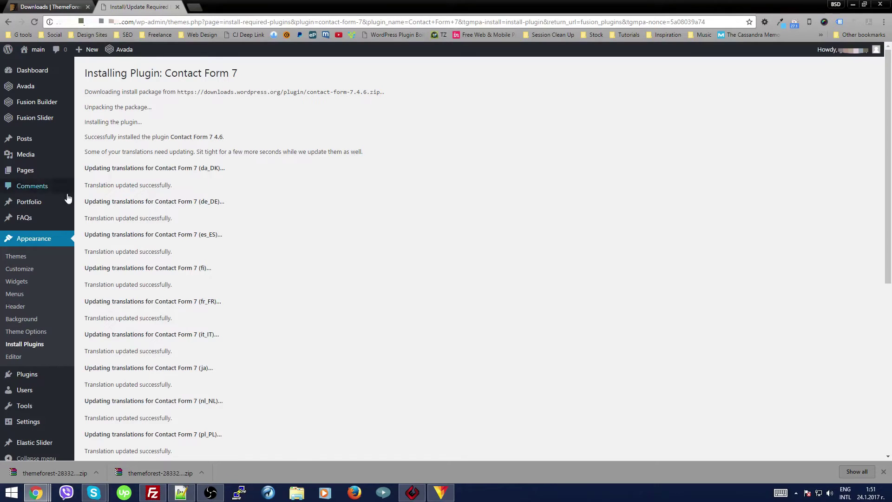
Go to Avada's product registration and open the Envato page for generating a personal token
{"action": "mouse_move", "coordinate": [91, 135]}
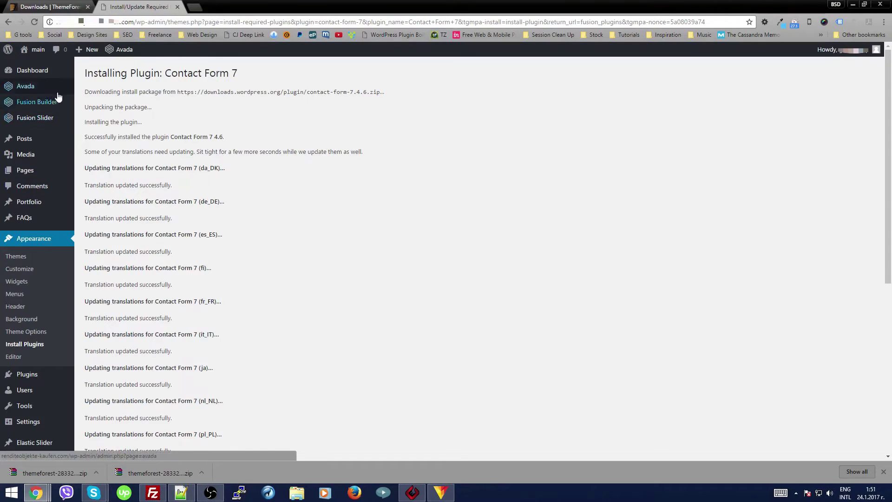
{"action": "mouse_move", "coordinate": [60, 88]}
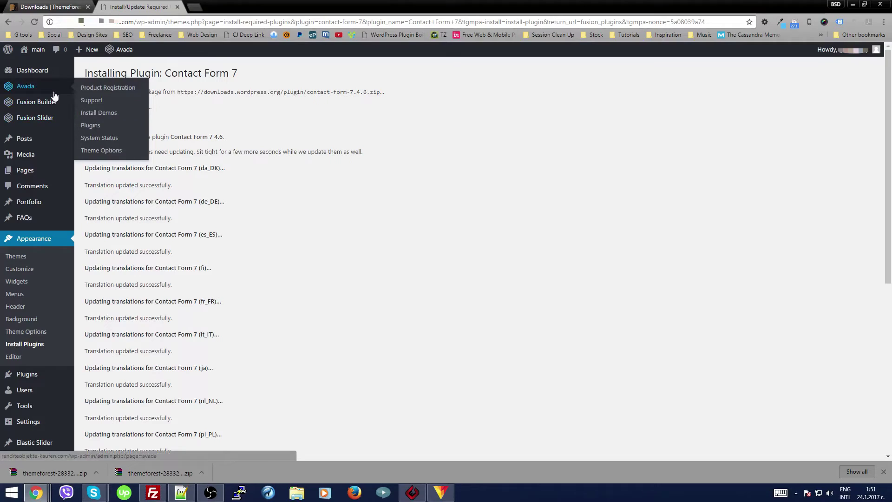
{"action": "left_click", "coordinate": [93, 90]}
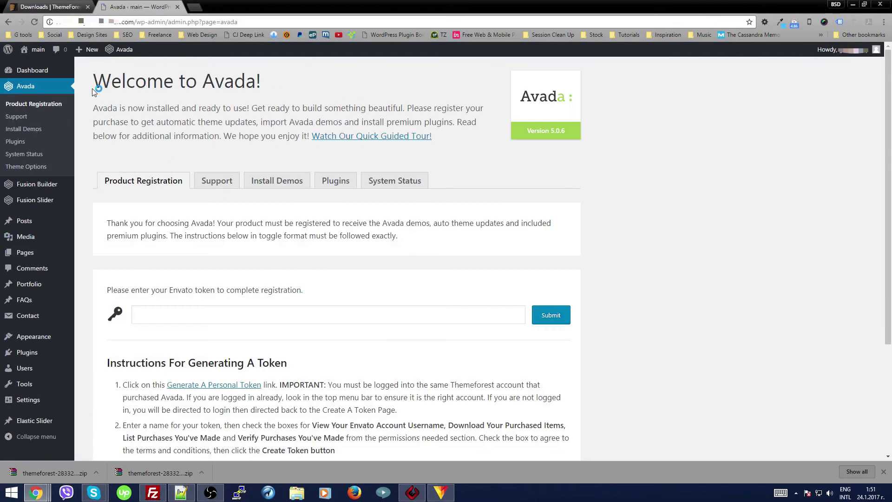
{"action": "scroll", "coordinate": [333, 310], "scroll_direction": "down", "scroll_amount": 2}
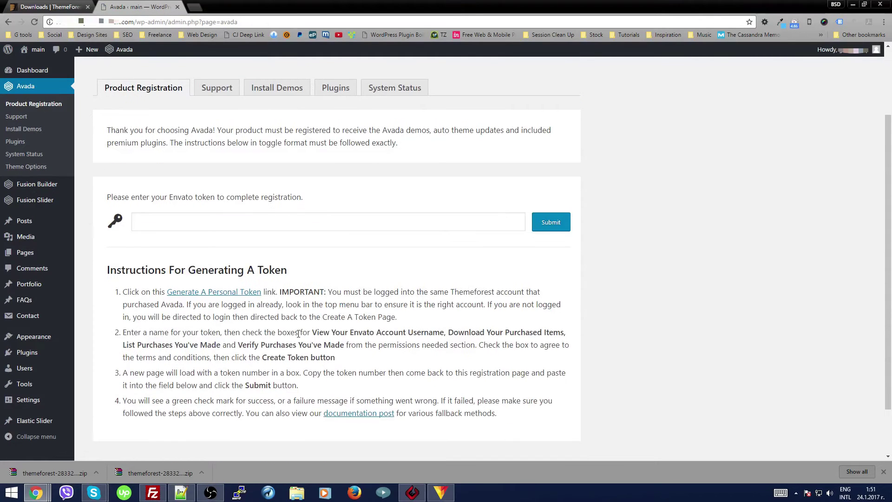
{"action": "left_click", "coordinate": [218, 293]}
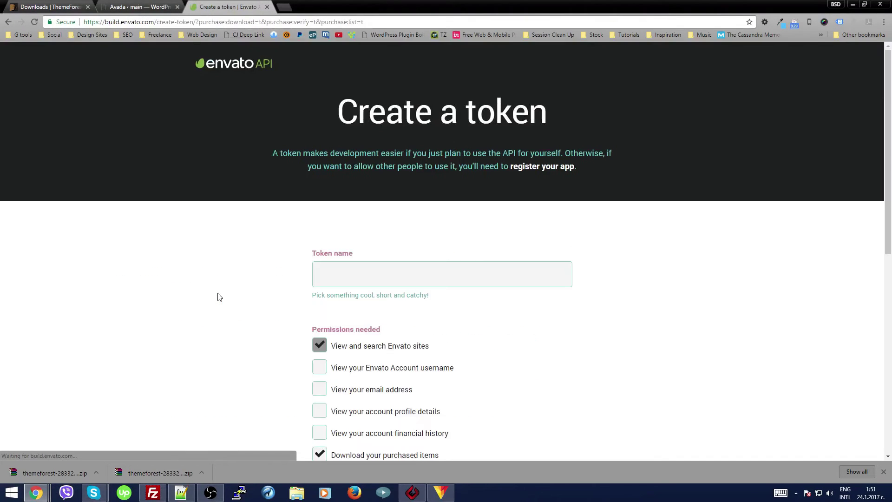
Name the token Avada and grant it permission to view your Envato Account username
{"action": "scroll", "coordinate": [219, 297], "scroll_direction": "down", "scroll_amount": 1}
{"action": "left_click", "coordinate": [373, 229]}
{"action": "type", "text": "Avada"}
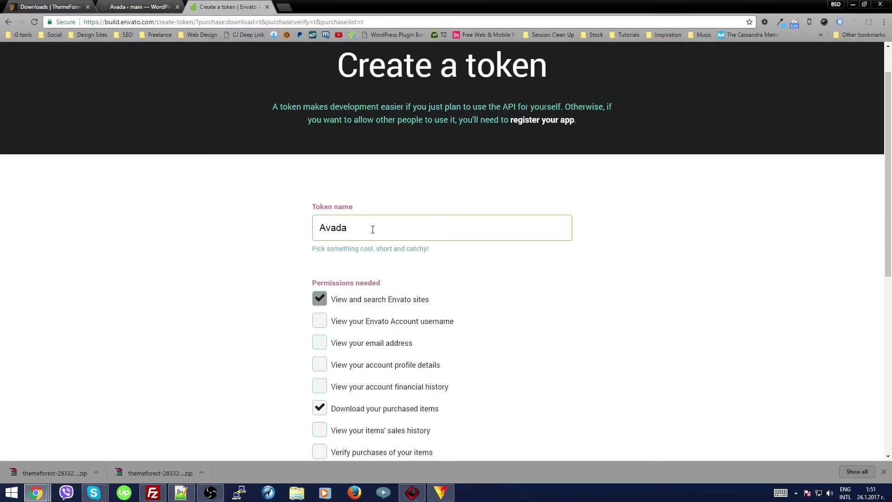
{"action": "scroll", "coordinate": [374, 235], "scroll_direction": "down", "scroll_amount": 1}
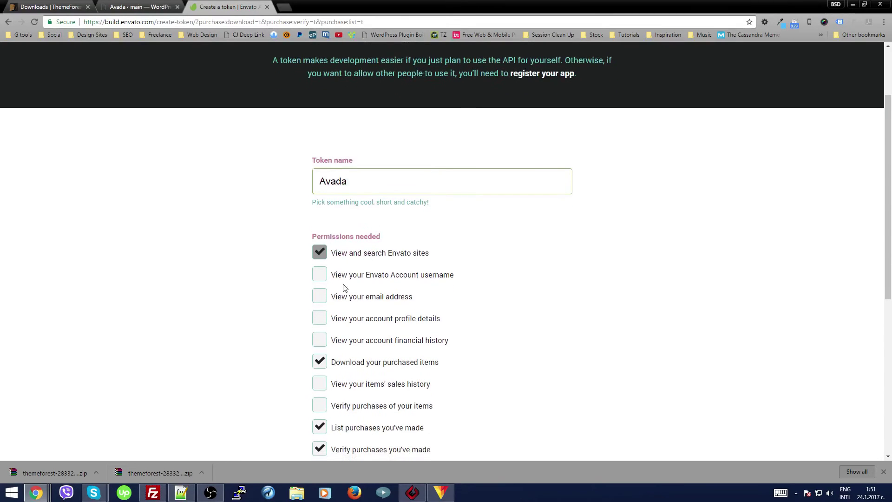
{"action": "left_click", "coordinate": [321, 276]}
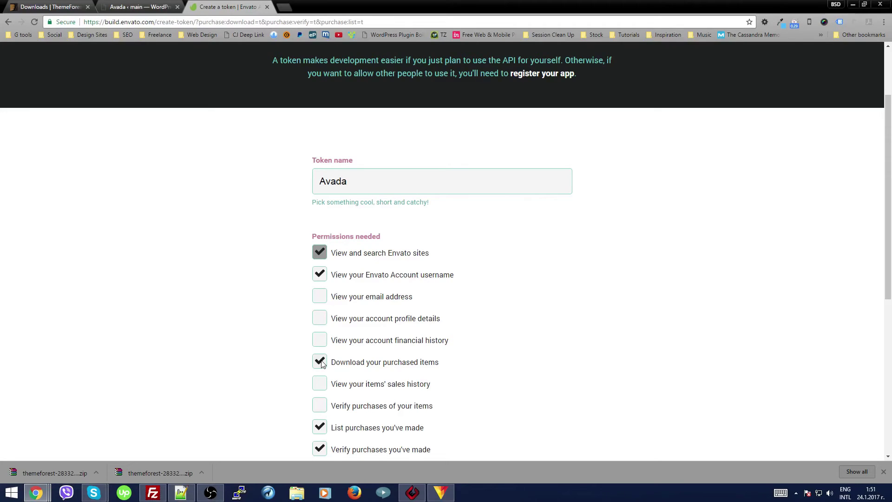
Agree to the Terms and Conditions, create the token, and copy the generated secret key
{"action": "scroll", "coordinate": [323, 364], "scroll_direction": "down", "scroll_amount": 2}
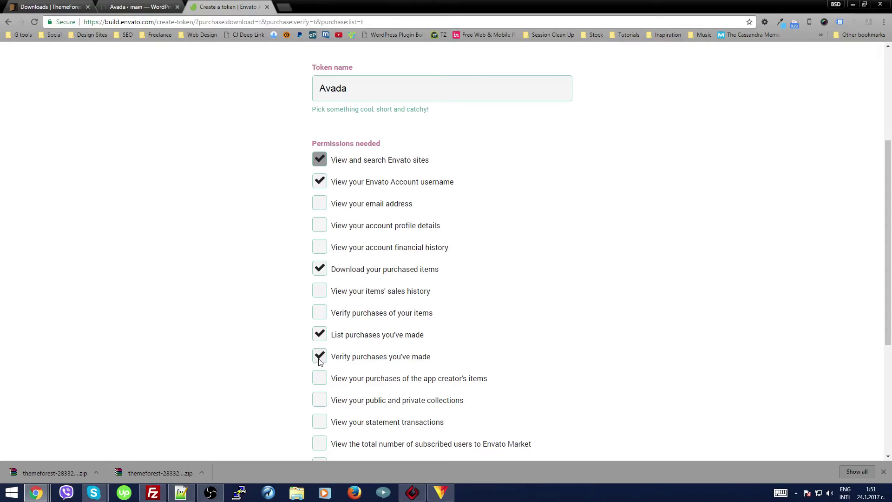
{"action": "scroll", "coordinate": [320, 361], "scroll_direction": "down", "scroll_amount": 4}
{"action": "left_click", "coordinate": [319, 329]}
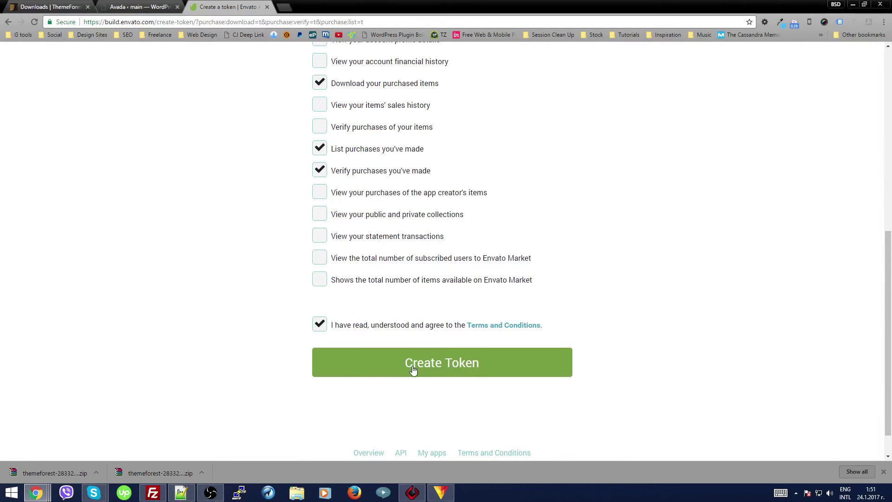
{"action": "left_click", "coordinate": [414, 371]}
{"action": "double_click", "coordinate": [372, 241]}
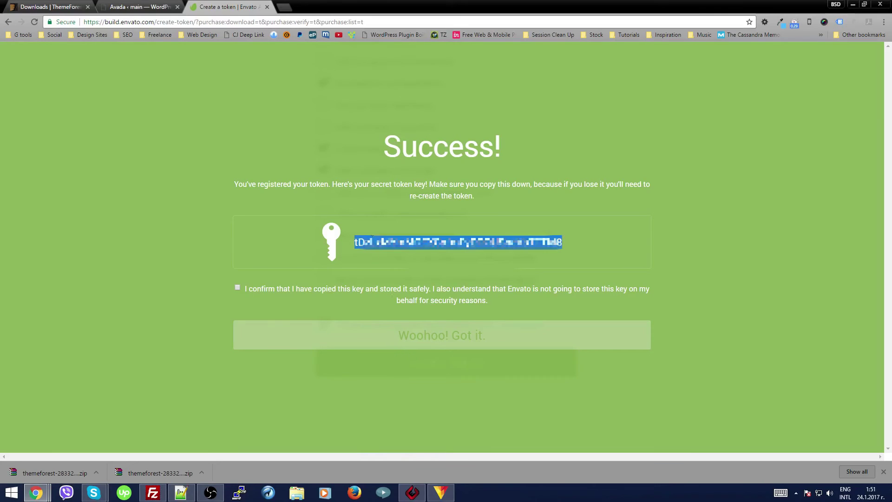
Paste the Envato token into Avada's product registration field in WordPress and submit it
{"action": "left_click", "coordinate": [140, 7]}
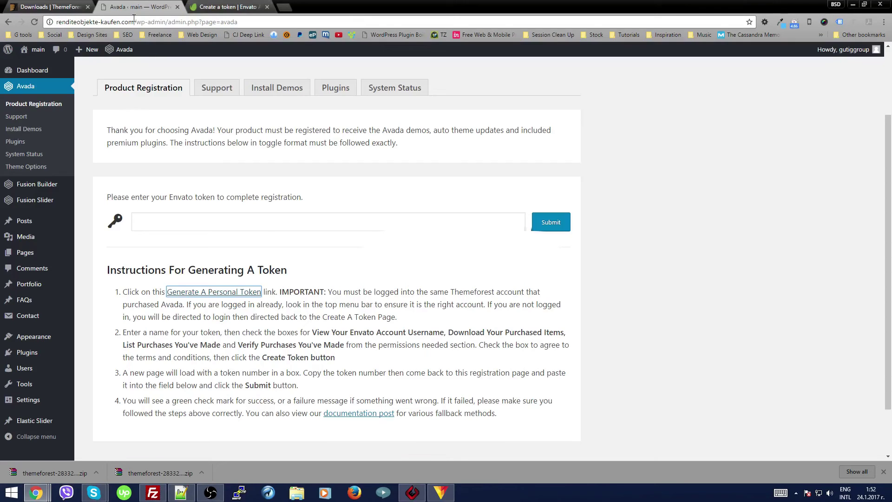
{"action": "left_click", "coordinate": [259, 223]}
{"action": "key", "text": "ctrl+v"}
{"action": "left_click", "coordinate": [550, 222]}
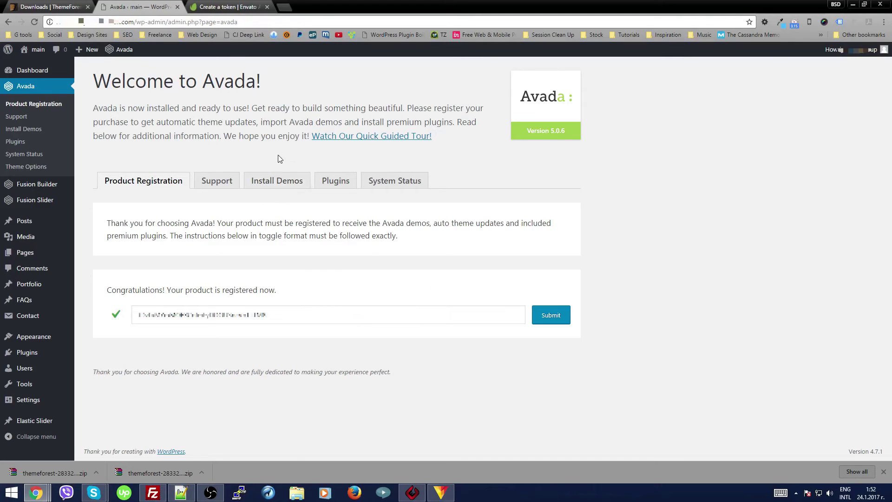
Browse Avada's installable demos and install the Architecture demo, accepting the demo content import warning
{"action": "left_click", "coordinate": [279, 178]}
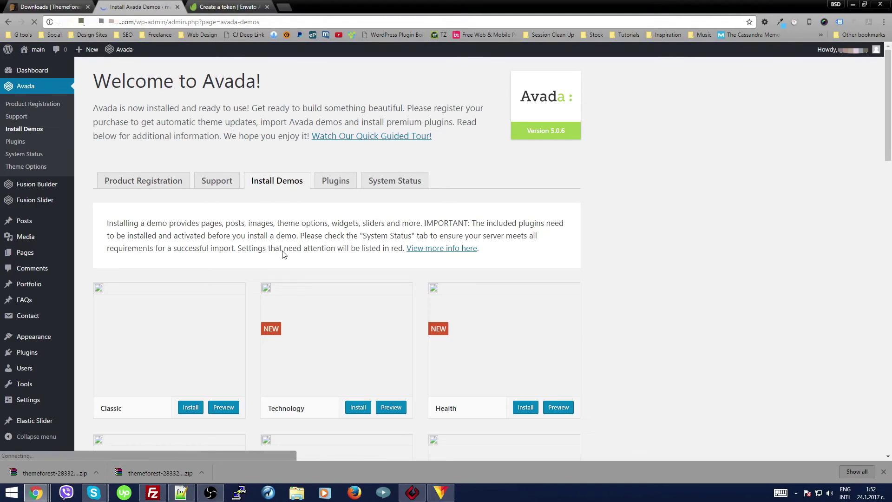
{"action": "scroll", "coordinate": [261, 244], "scroll_direction": "down", "scroll_amount": 5}
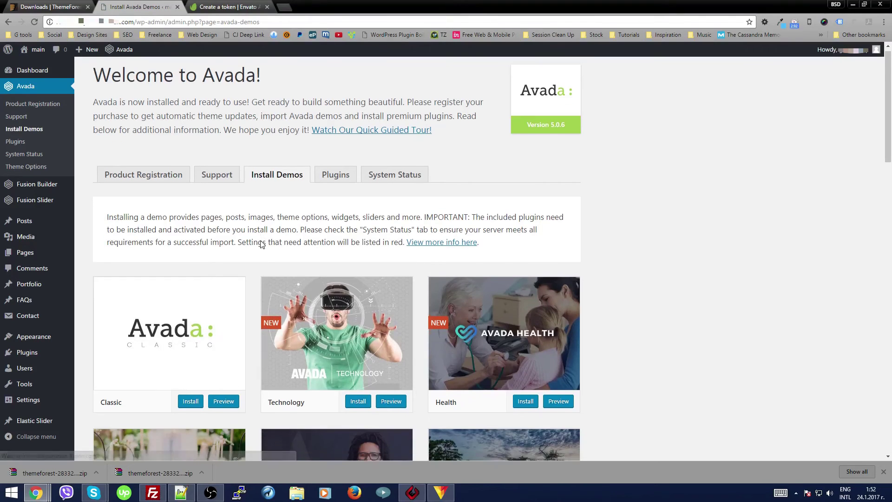
{"action": "scroll", "coordinate": [262, 245], "scroll_direction": "down", "scroll_amount": 10}
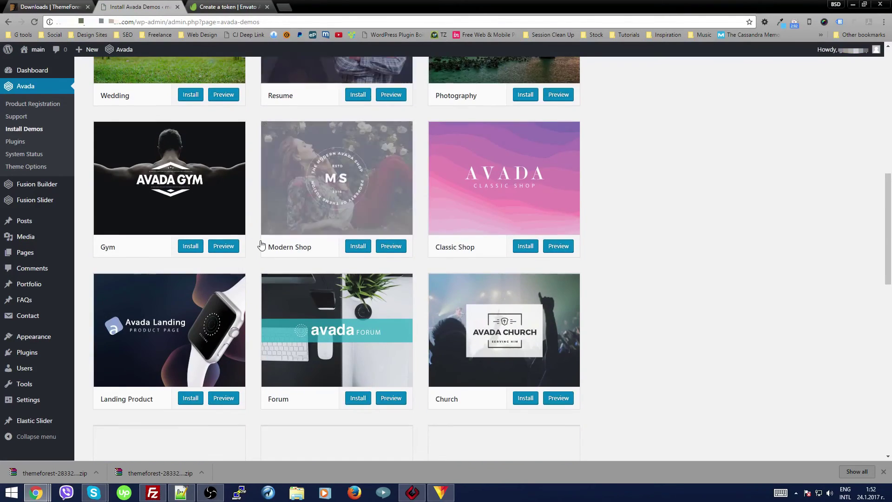
{"action": "scroll", "coordinate": [261, 244], "scroll_direction": "down", "scroll_amount": 3}
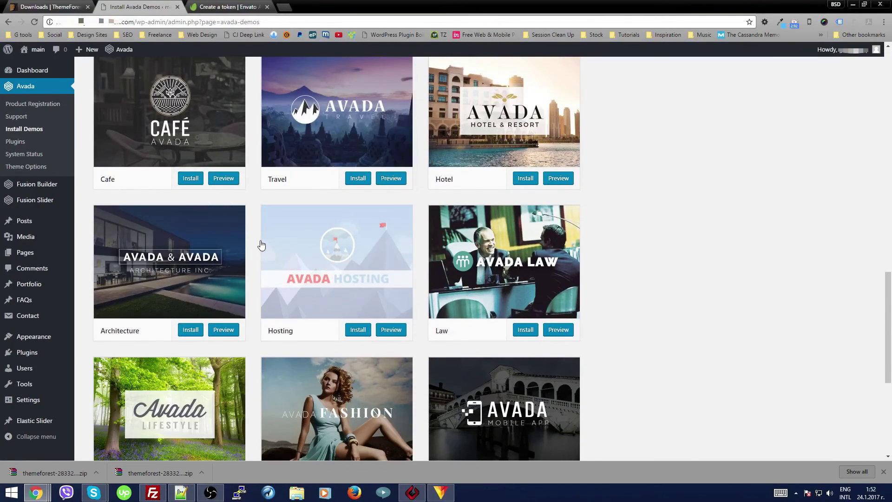
{"action": "scroll", "coordinate": [261, 245], "scroll_direction": "down", "scroll_amount": 1}
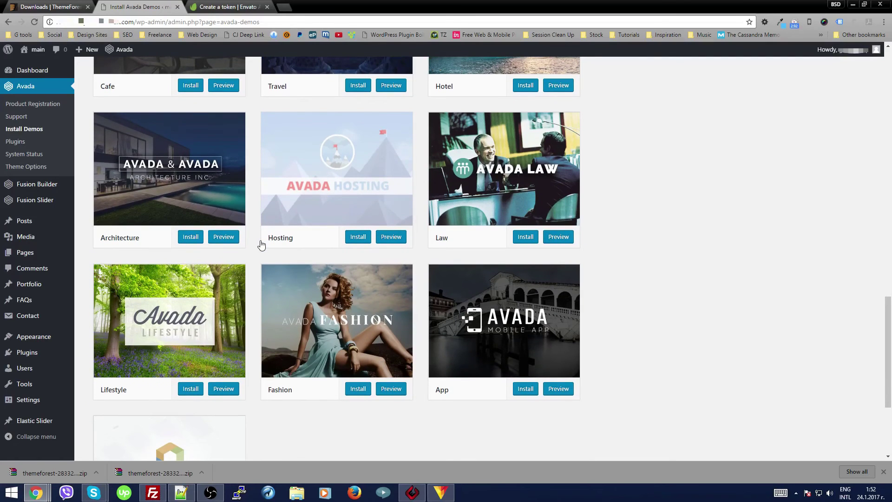
{"action": "scroll", "coordinate": [196, 215], "scroll_direction": "down", "scroll_amount": 2}
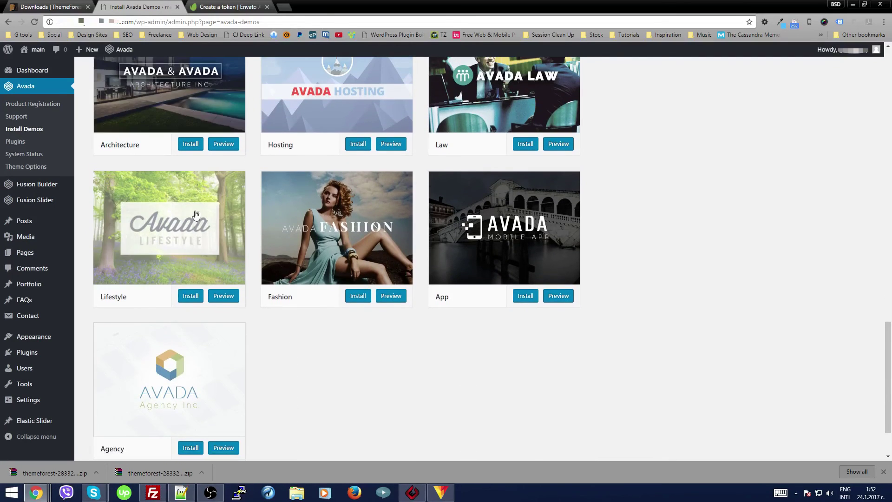
{"action": "scroll", "coordinate": [196, 215], "scroll_direction": "up", "scroll_amount": 2}
{"action": "left_click", "coordinate": [191, 236]}
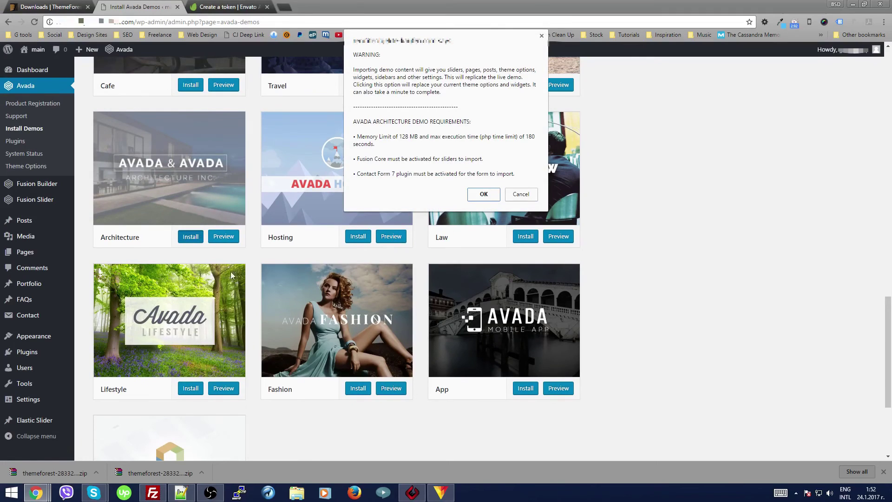
{"action": "left_click", "coordinate": [484, 194]}
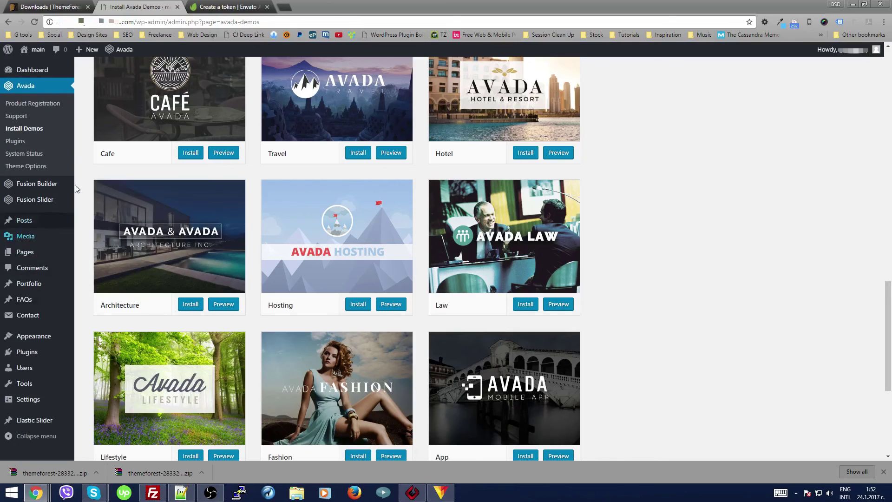
Open the live site in a new tab and review the home page's sections down through Recent Projects
{"action": "mouse_move", "coordinate": [41, 56]}
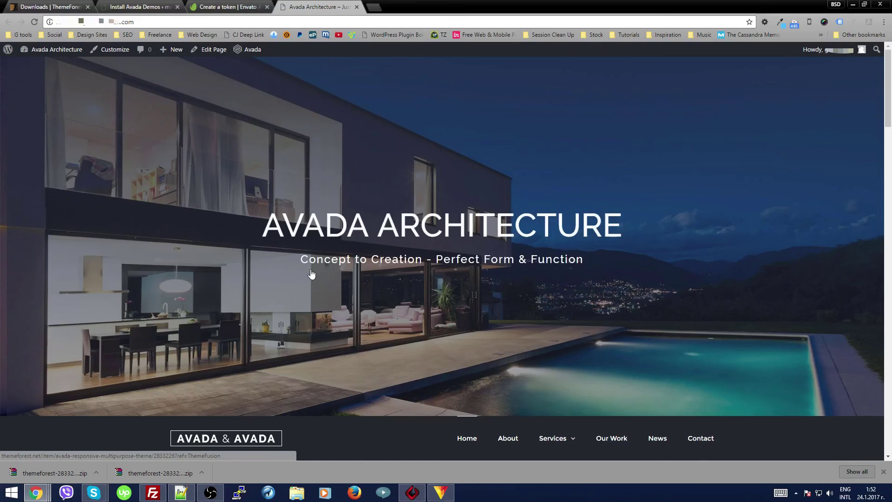
{"action": "scroll", "coordinate": [311, 274], "scroll_direction": "down", "scroll_amount": 15}
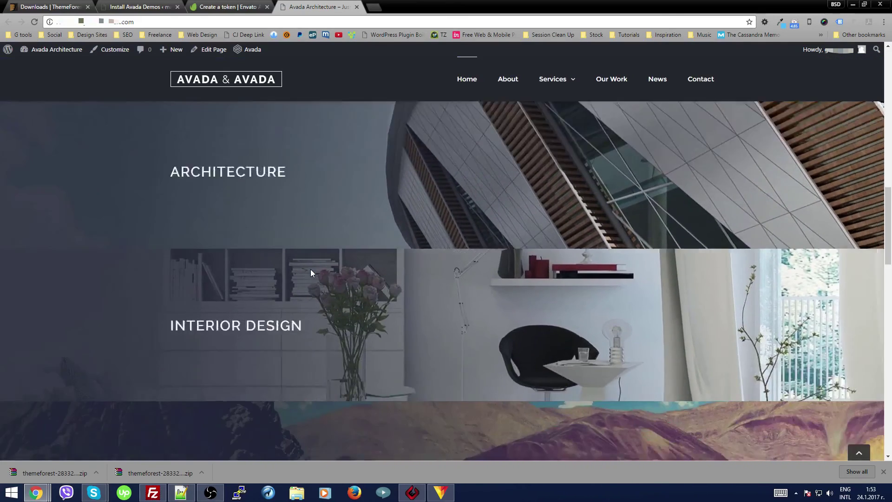
{"action": "scroll", "coordinate": [311, 273], "scroll_direction": "down", "scroll_amount": 15}
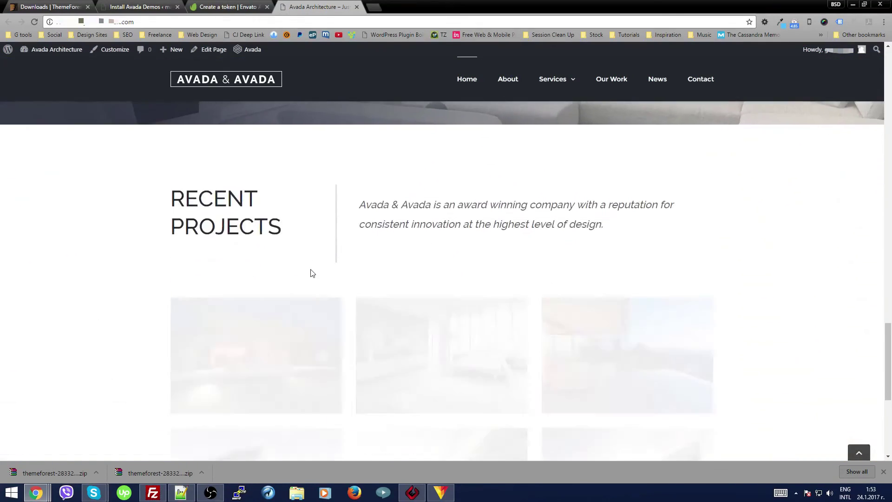
{"action": "scroll", "coordinate": [312, 273], "scroll_direction": "down", "scroll_amount": 6}
{"action": "scroll", "coordinate": [311, 273], "scroll_direction": "up", "scroll_amount": 6}
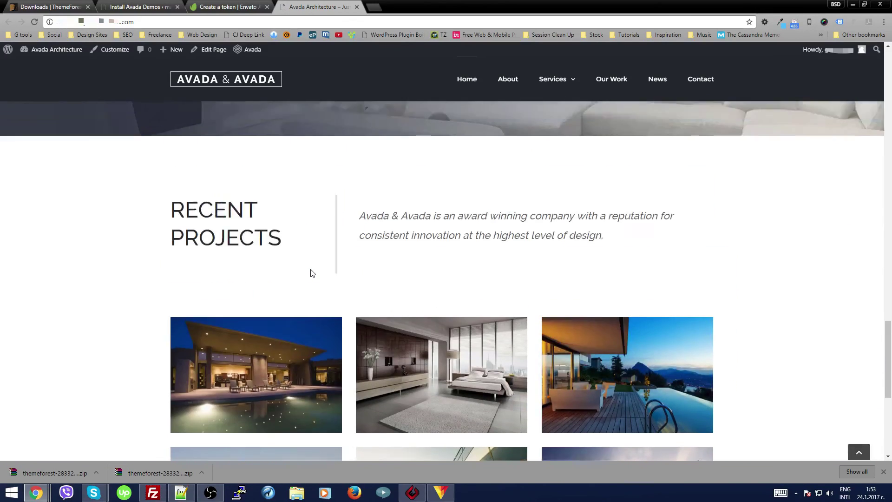
Open the site's About page and examine its content down through the project pricing tables
{"action": "scroll", "coordinate": [311, 273], "scroll_direction": "up", "scroll_amount": 20}
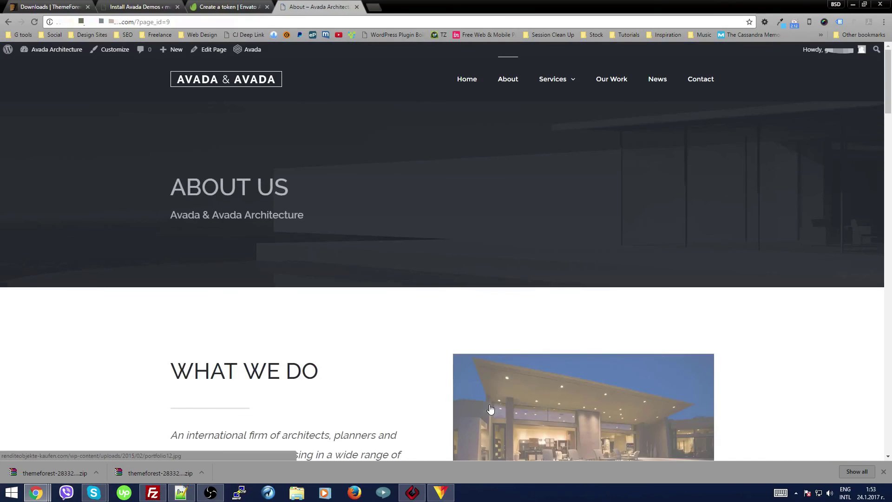
{"action": "scroll", "coordinate": [492, 409], "scroll_direction": "down", "scroll_amount": 10}
{"action": "scroll", "coordinate": [489, 404], "scroll_direction": "down", "scroll_amount": 20}
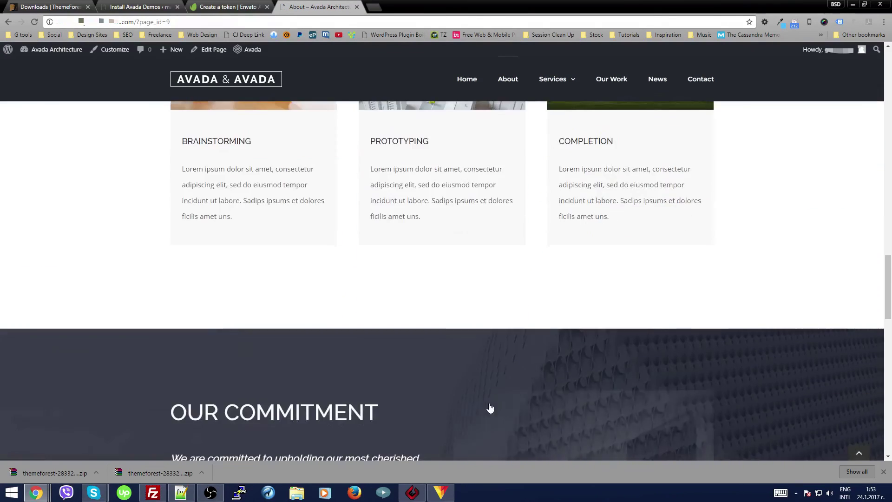
{"action": "scroll", "coordinate": [489, 406], "scroll_direction": "down", "scroll_amount": 15}
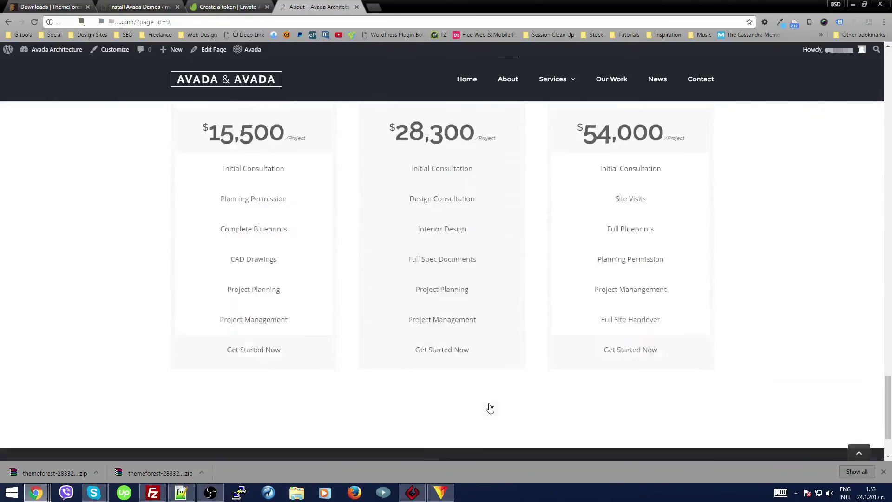